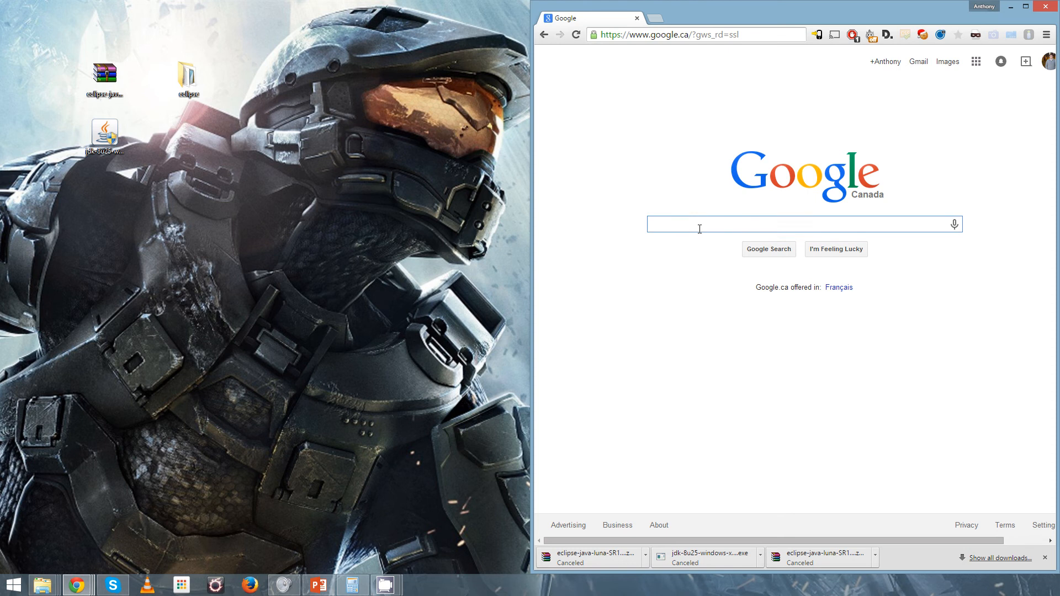
Search the web for jdk and open the JDK 8u25 download page from Oracle's Java SE Downloads result
type("jdk")
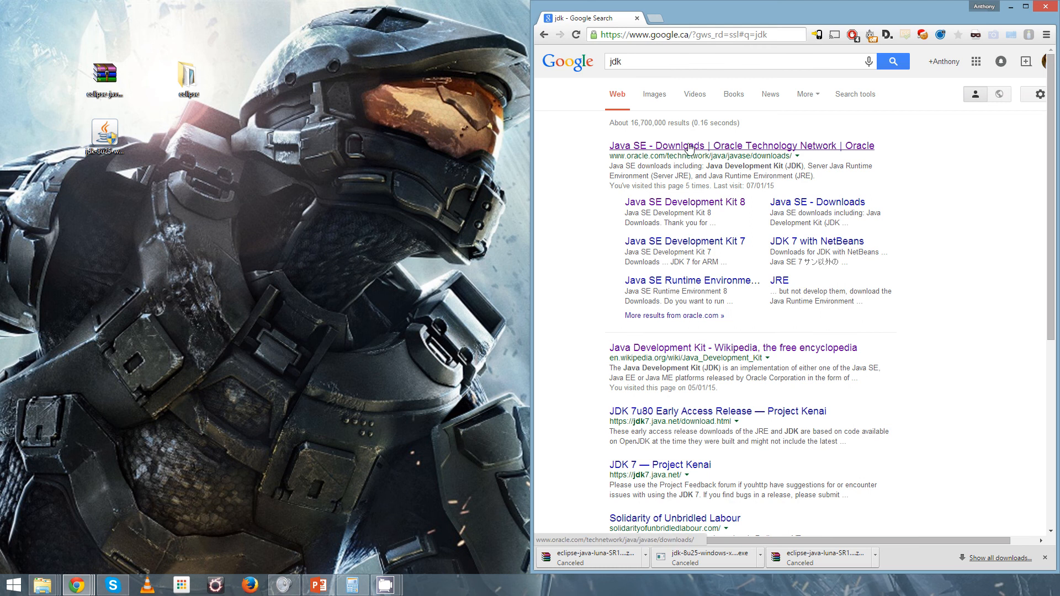
left_click(644, 148)
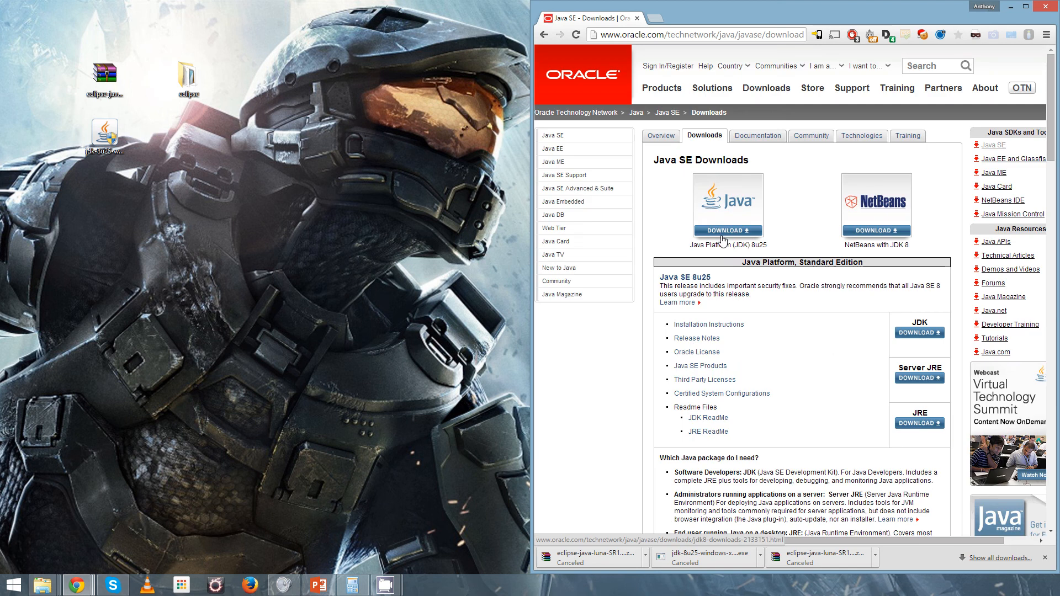
left_click(727, 230)
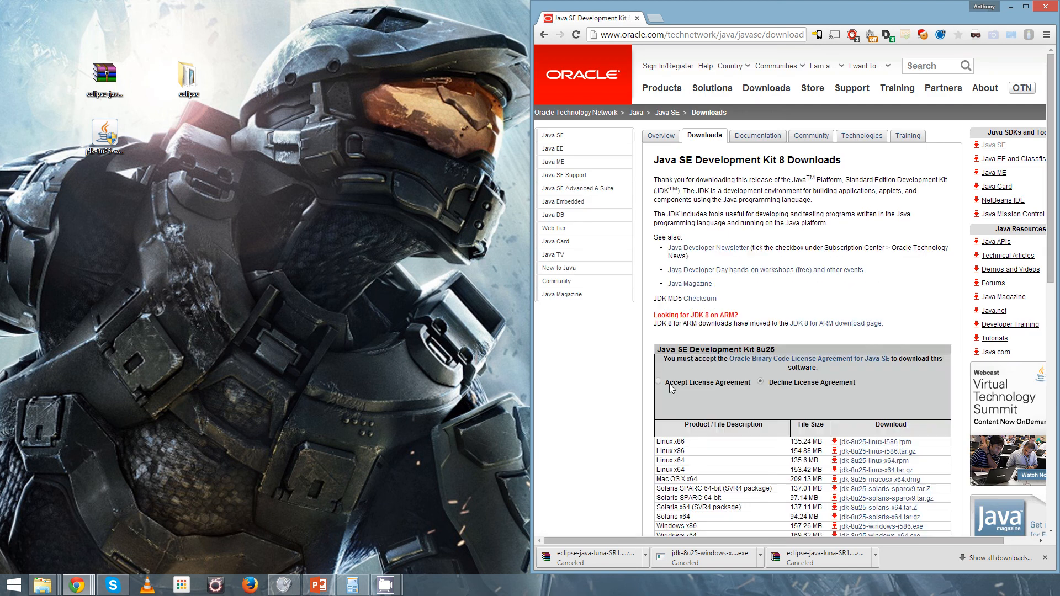
Accept the license agreement for Java SE Development Kit 8u25 and find the Windows installers in the file list
left_click(669, 383)
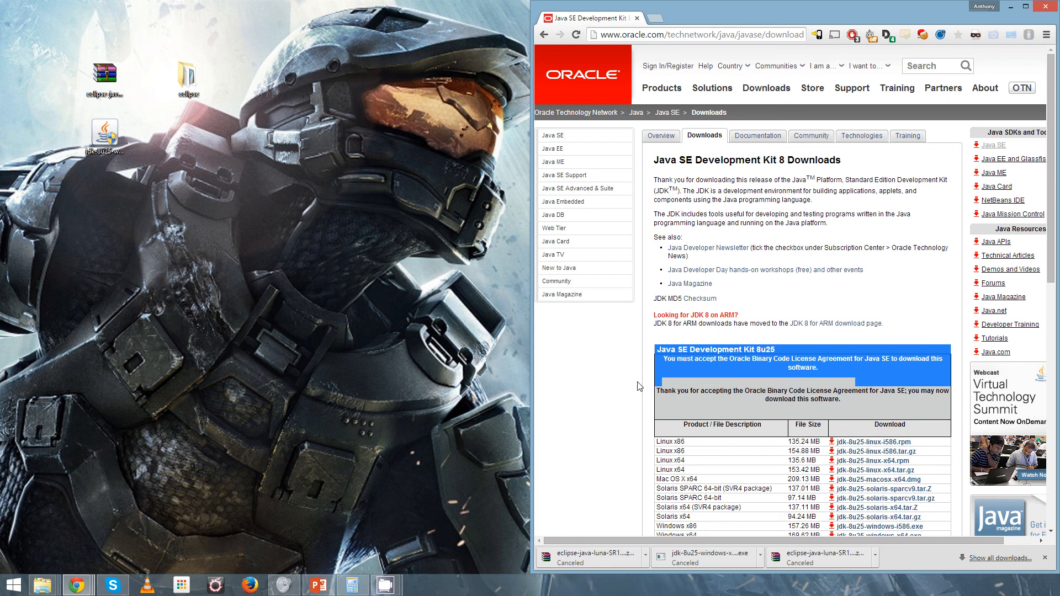
scroll(760, 357, "down", 7)
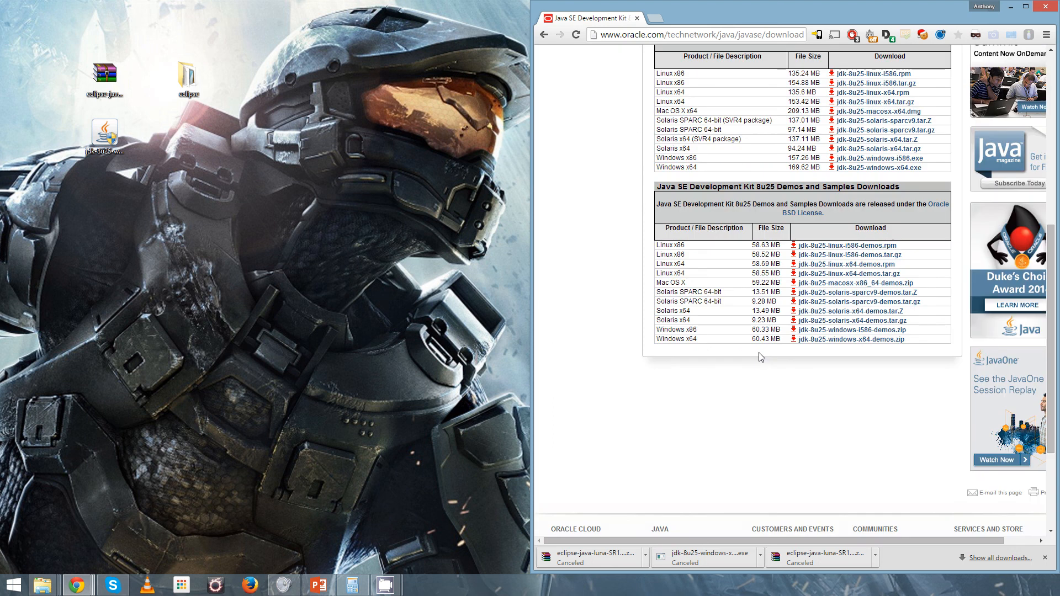
scroll(739, 306, "up", 3)
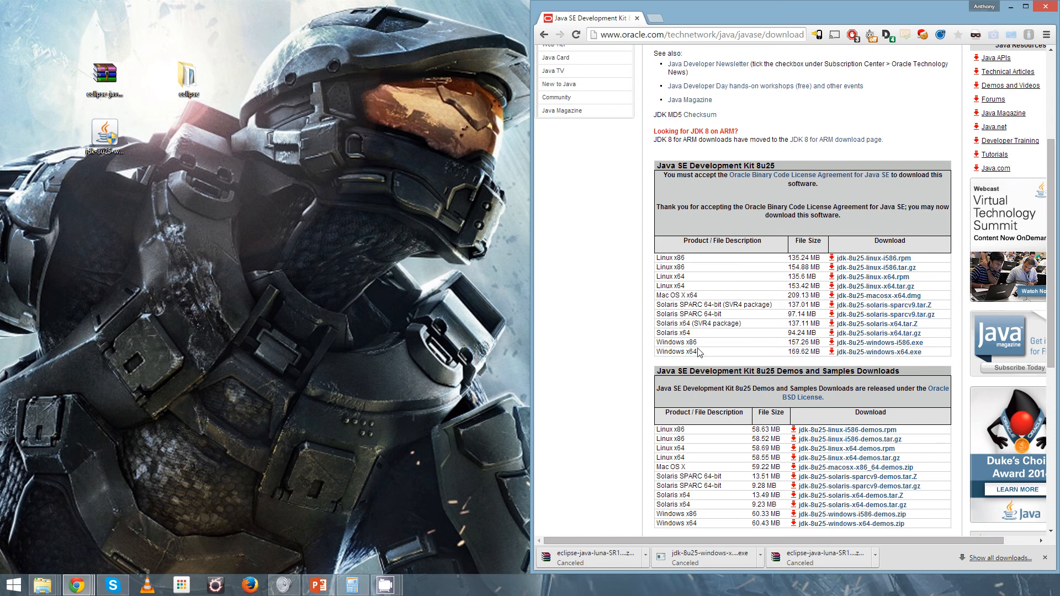
Check the computer's system type in the properties of This PC, and close the System window
left_click(449, 331)
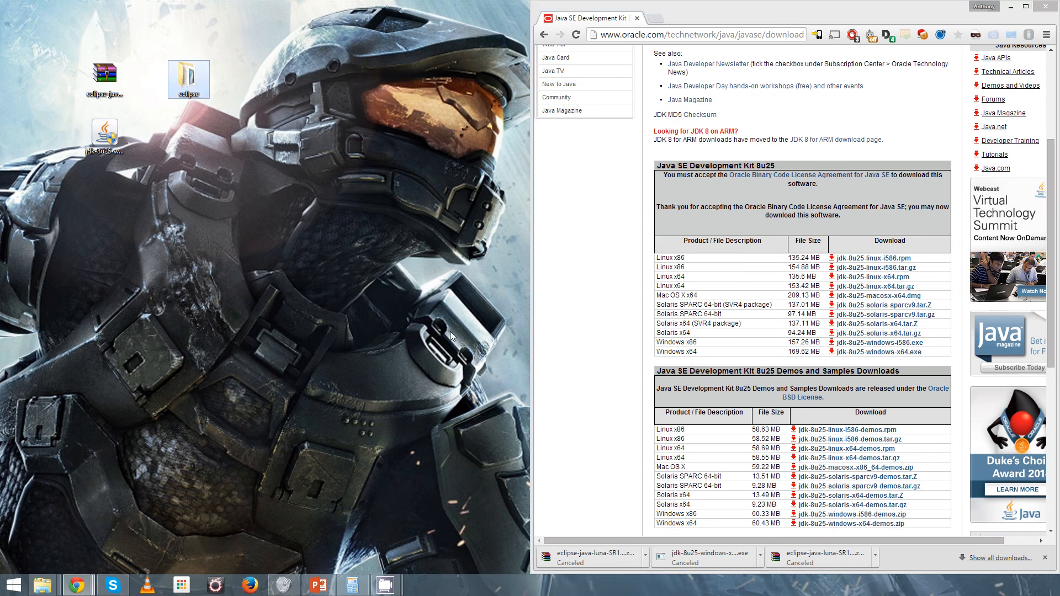
key("super+e")
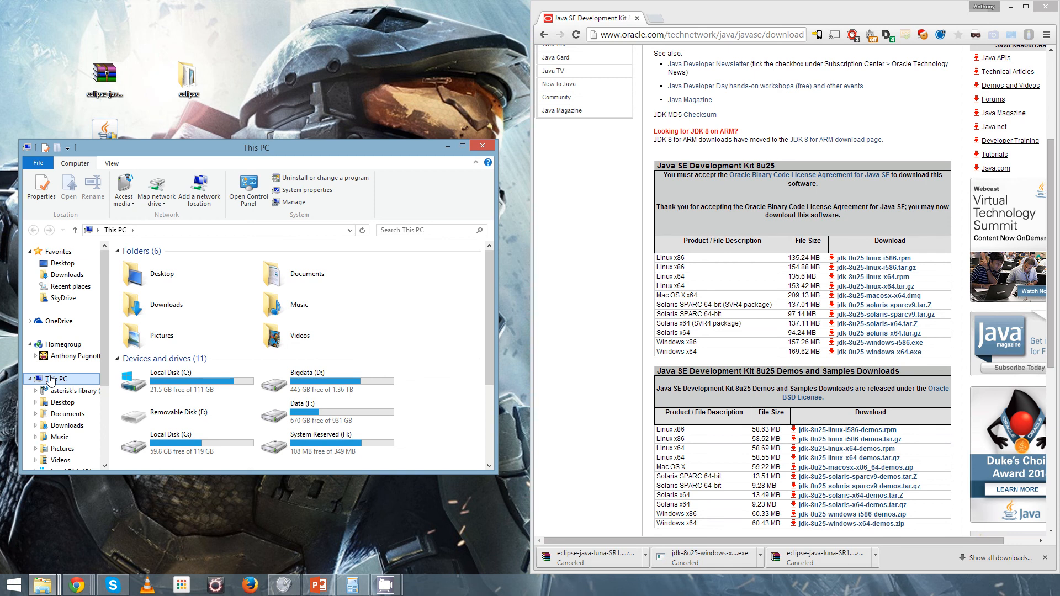
right_click(50, 381)
left_click(83, 511)
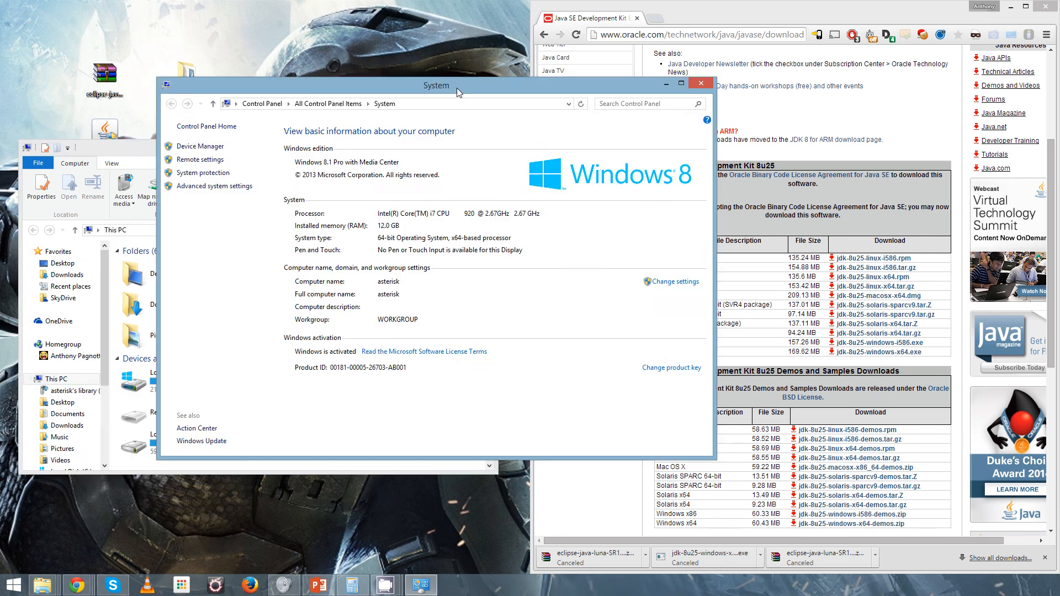
left_click_drag(456, 87, 344, 112)
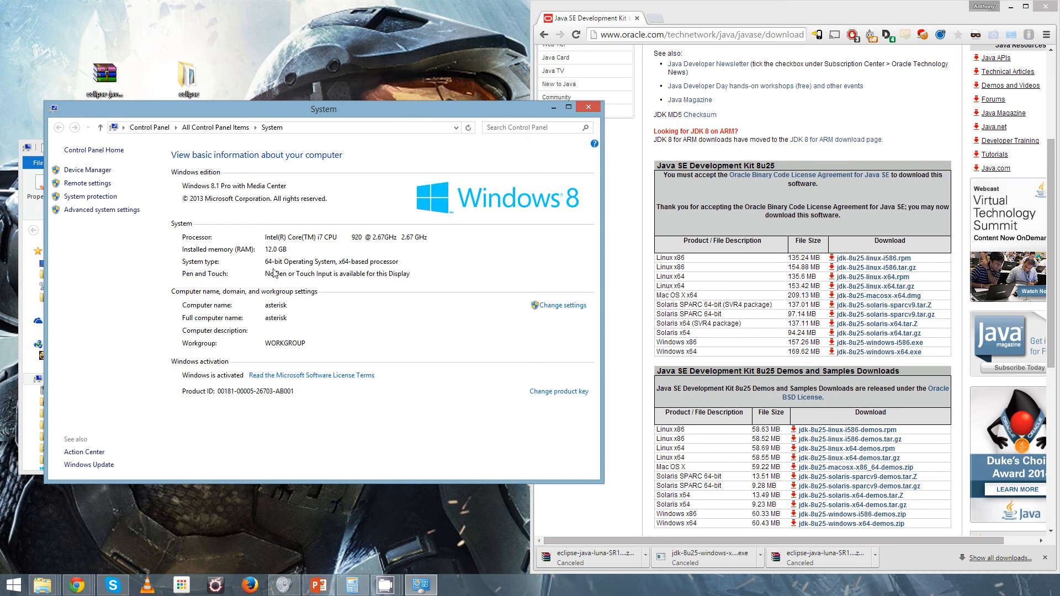
left_click(588, 108)
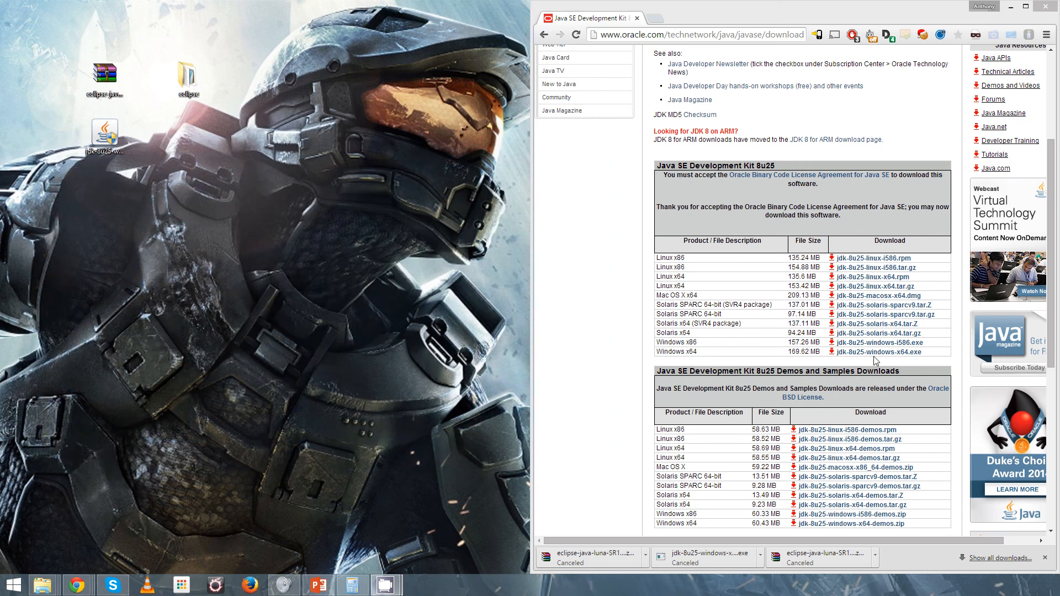
Start downloading the Windows x64 installer jdk-8u25-windows-x64.exe and cancel that download
left_click(873, 355)
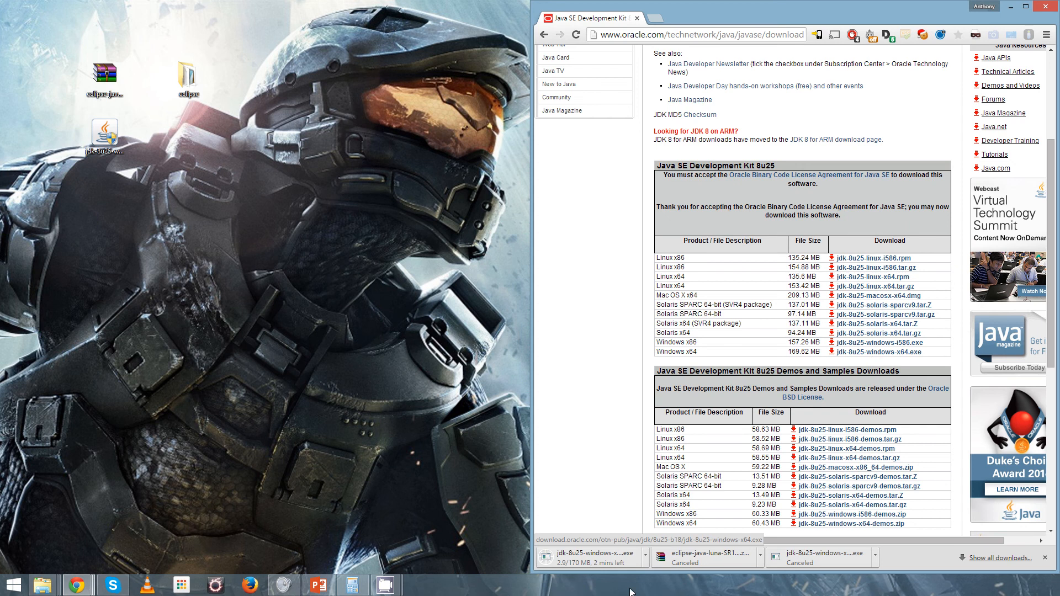
left_click(644, 557)
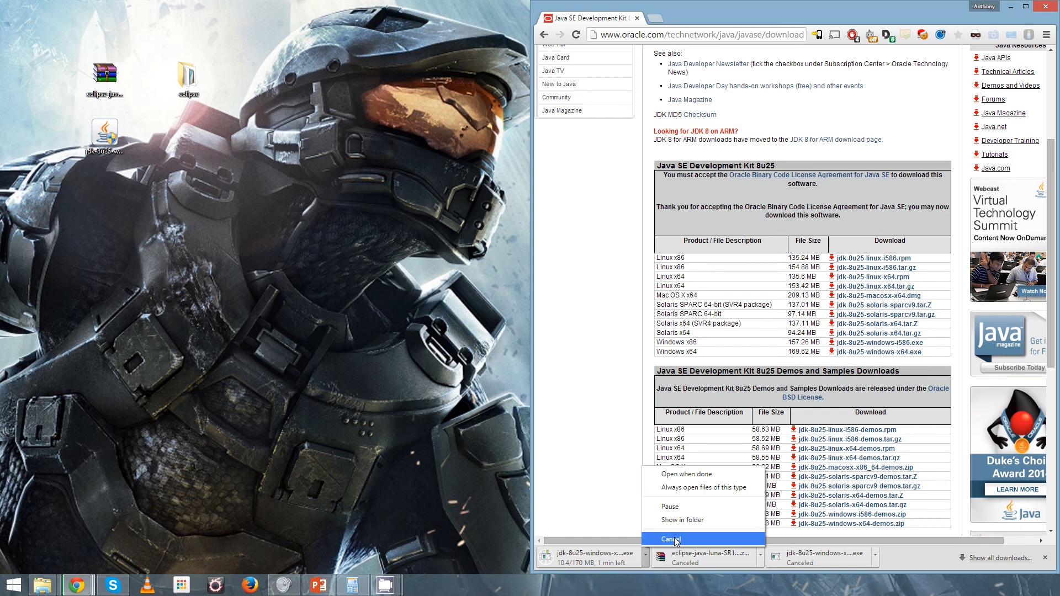
left_click(672, 538)
Run the JDK installer from the desktop and complete the setup with the default features and install location
left_click(116, 139)
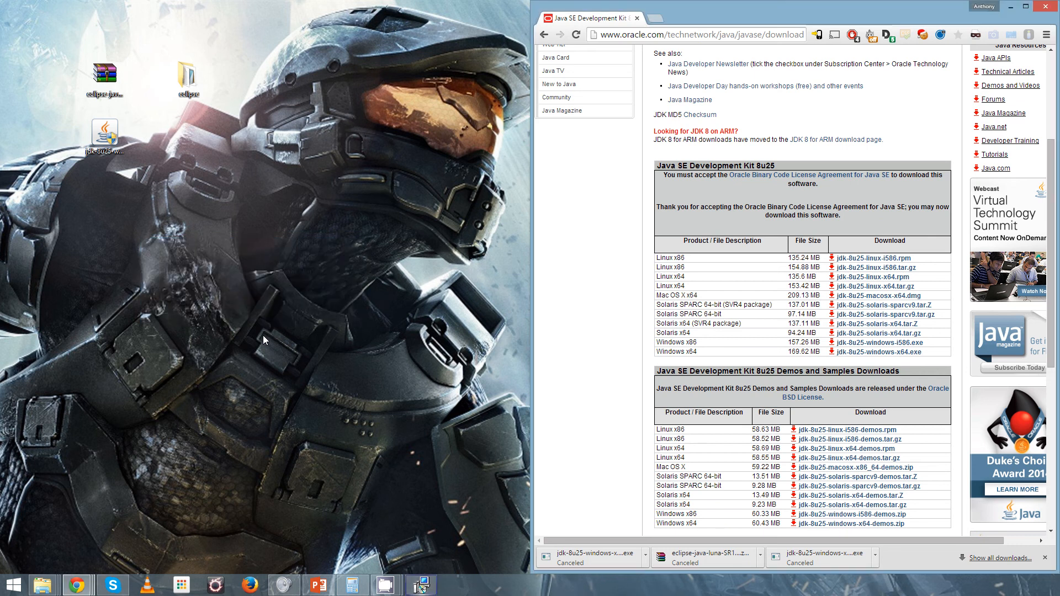
left_click(435, 592)
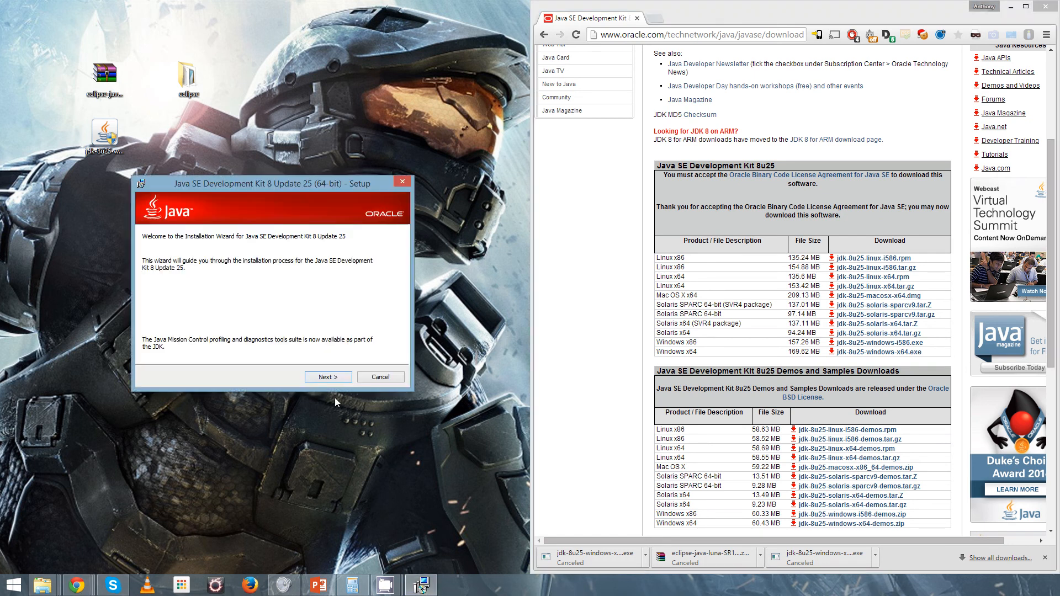
left_click(336, 378)
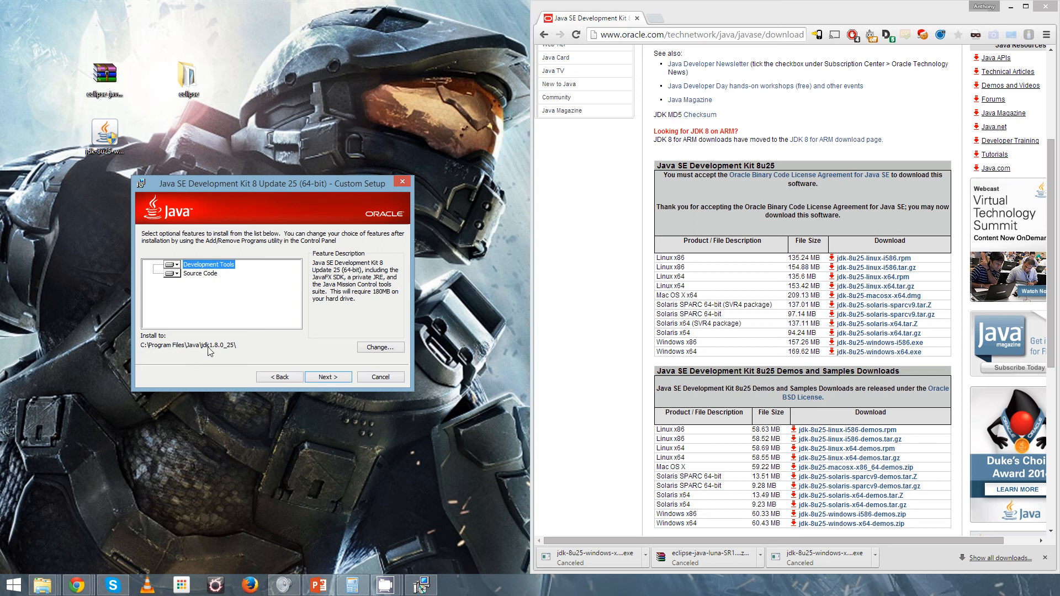
left_click(337, 377)
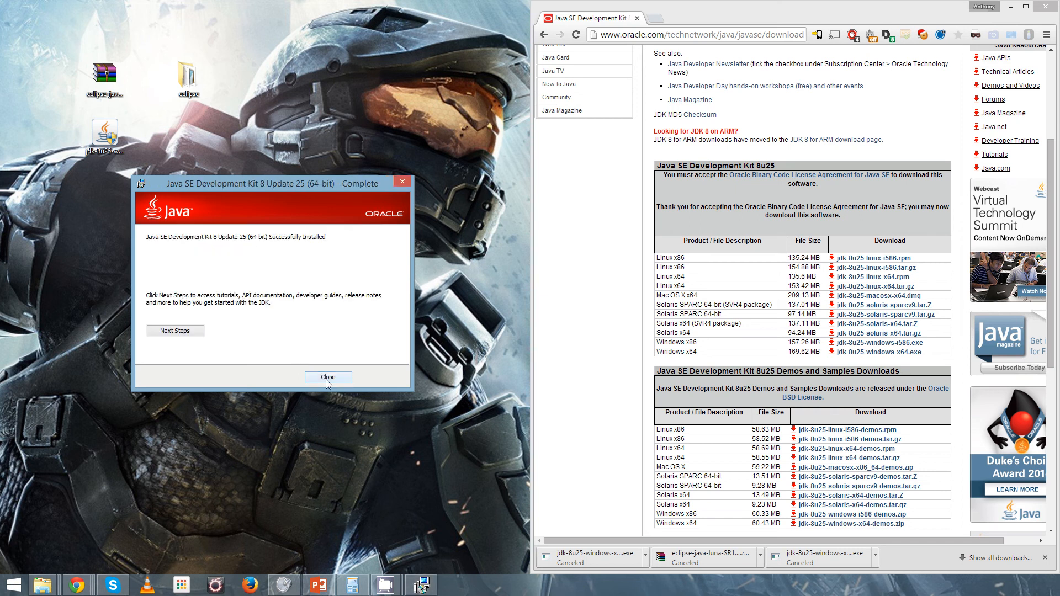
left_click(328, 378)
Search the web for eclipse and open the downloads page of the eclipse.org site
left_click(677, 37)
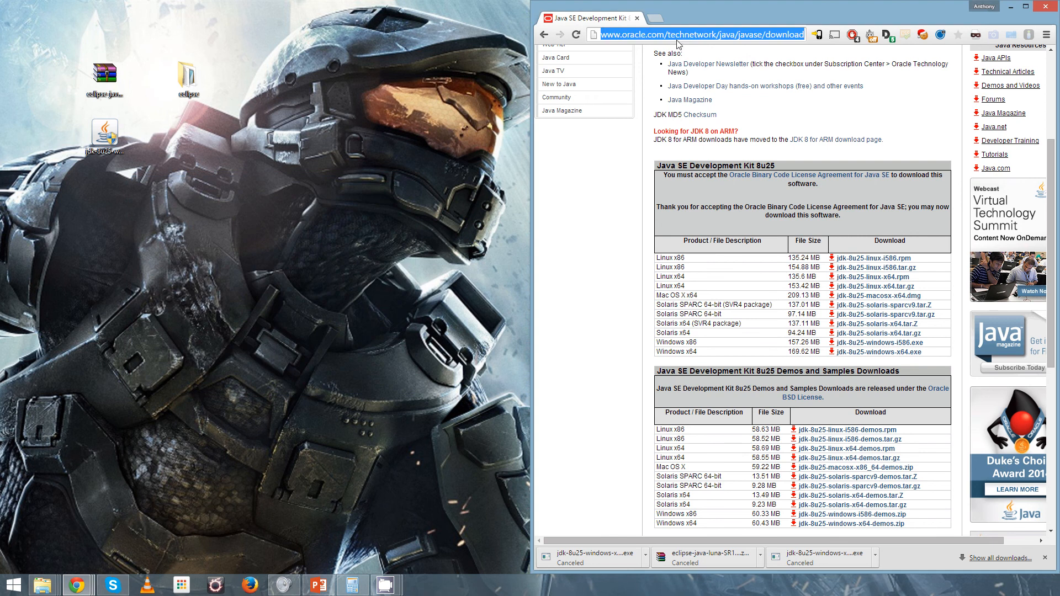
type("ecl")
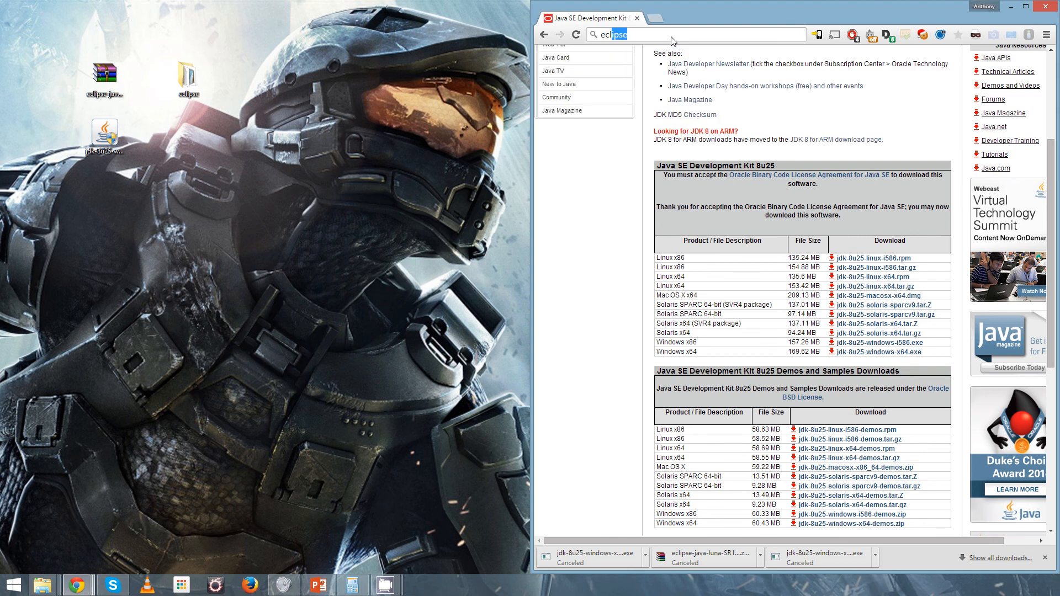
key("Return")
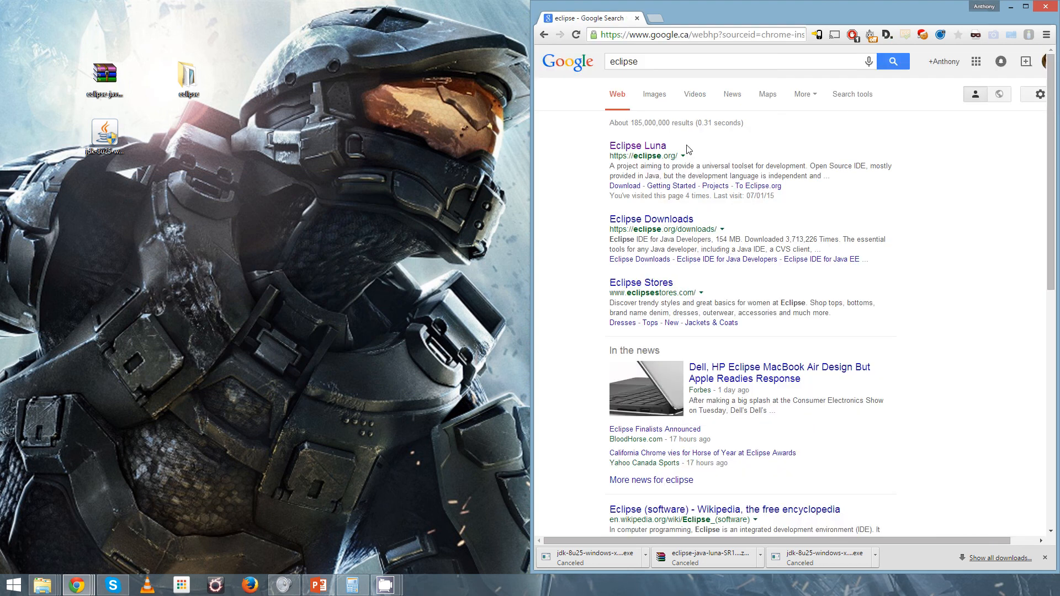
left_click(653, 146)
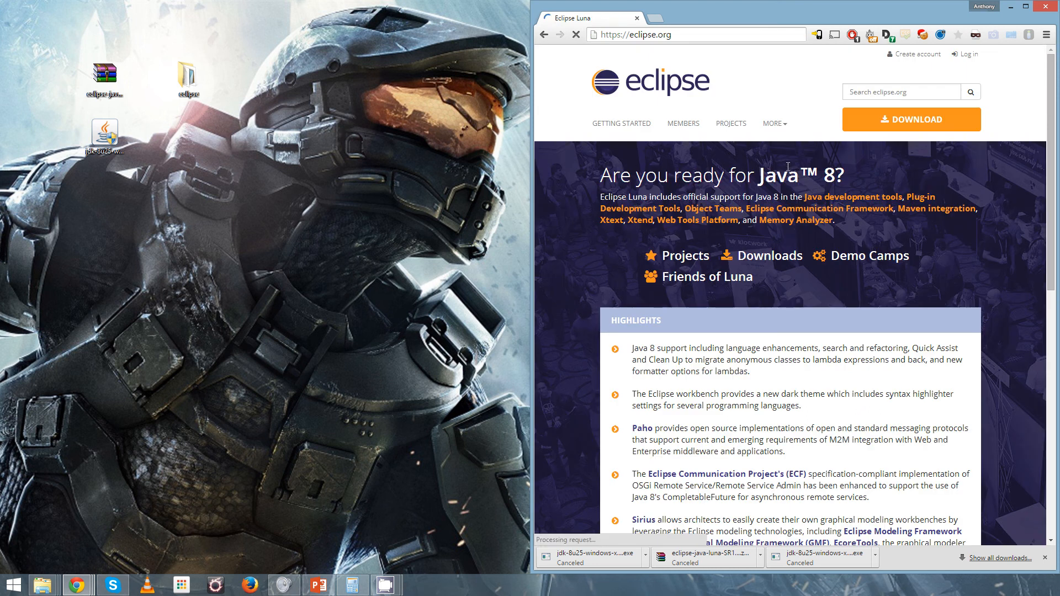
left_click(944, 131)
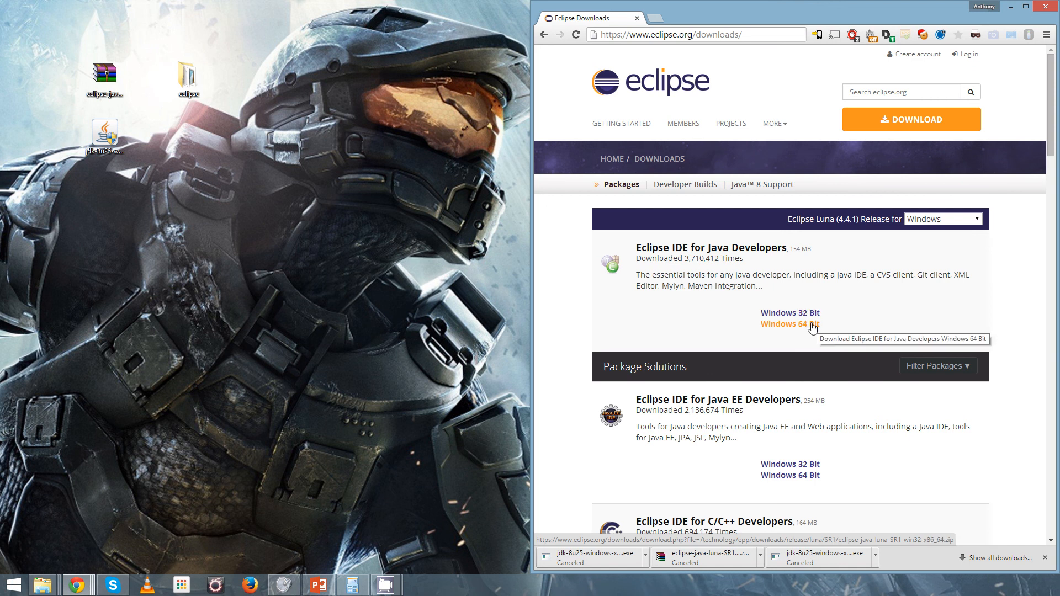
Start downloading the Windows 64 Bit Eclipse IDE for Java Developers from the suggested Canadian mirror and cancel that download
left_click(811, 325)
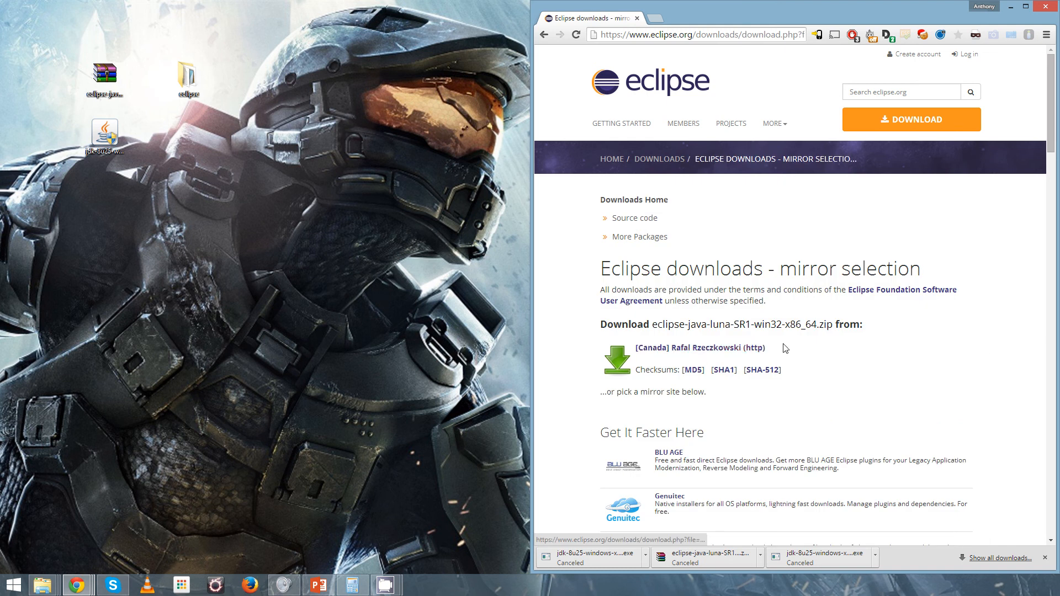
left_click(688, 349)
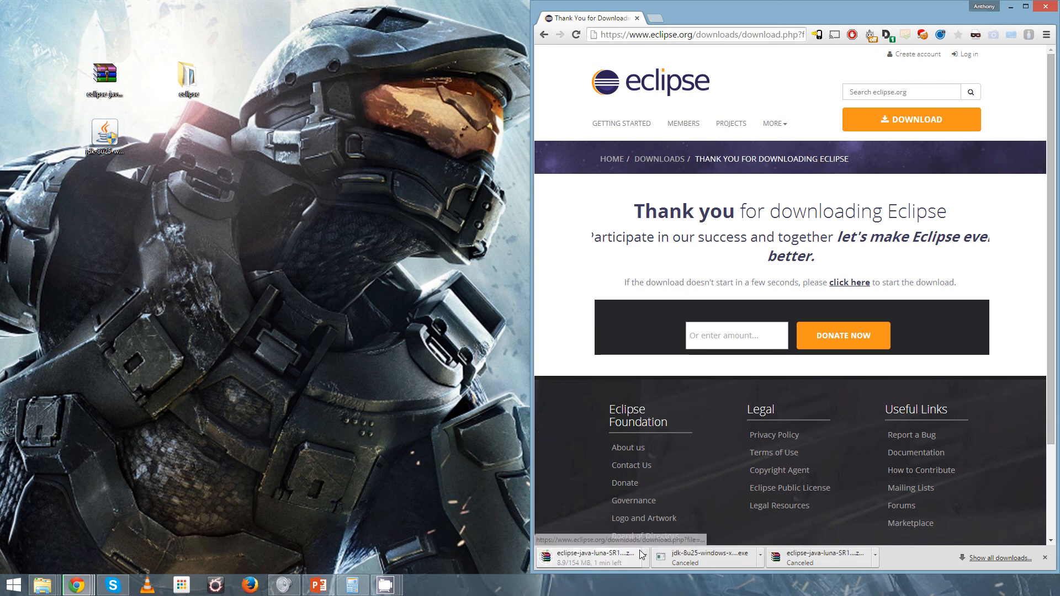
left_click(645, 554)
left_click(671, 539)
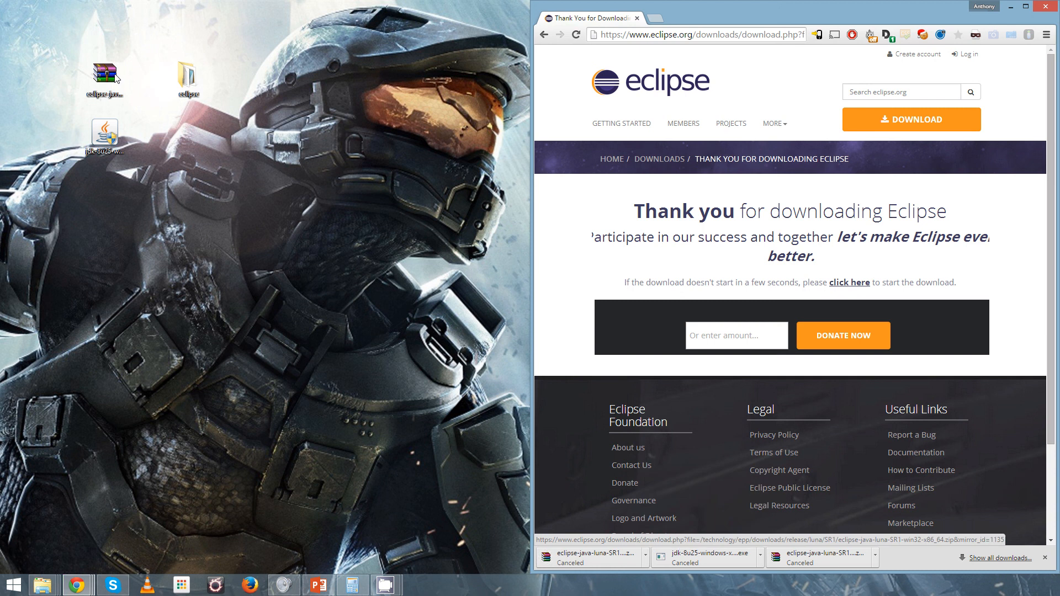
Open the Eclipse zip archive on the desktop with Windows Explorer, point out its eclipse folder, and close the window
right_click(103, 76)
mouse_move(179, 133)
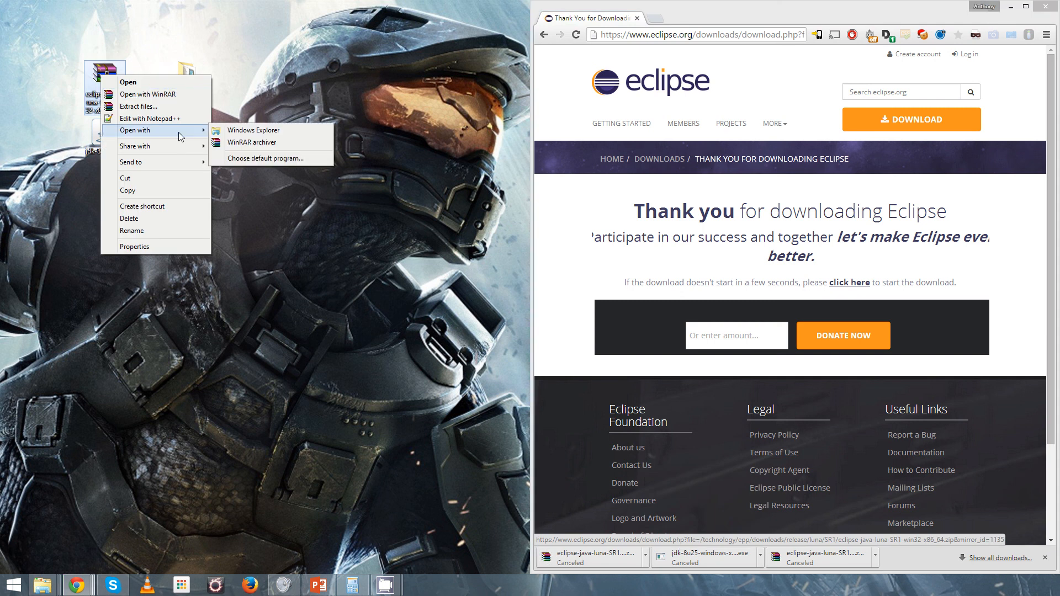
left_click(224, 132)
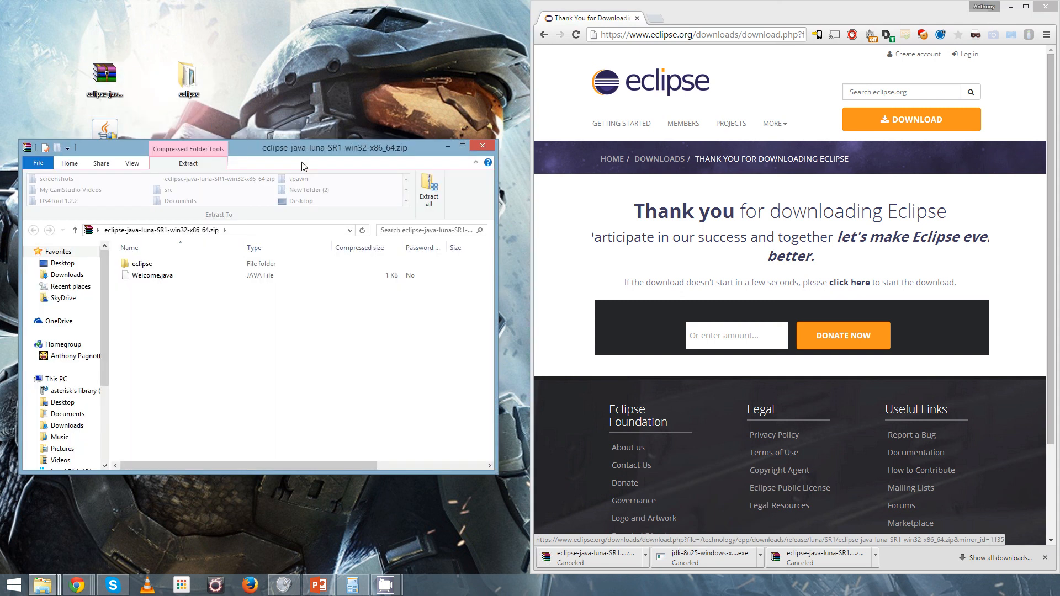
left_click_drag(264, 152, 280, 199)
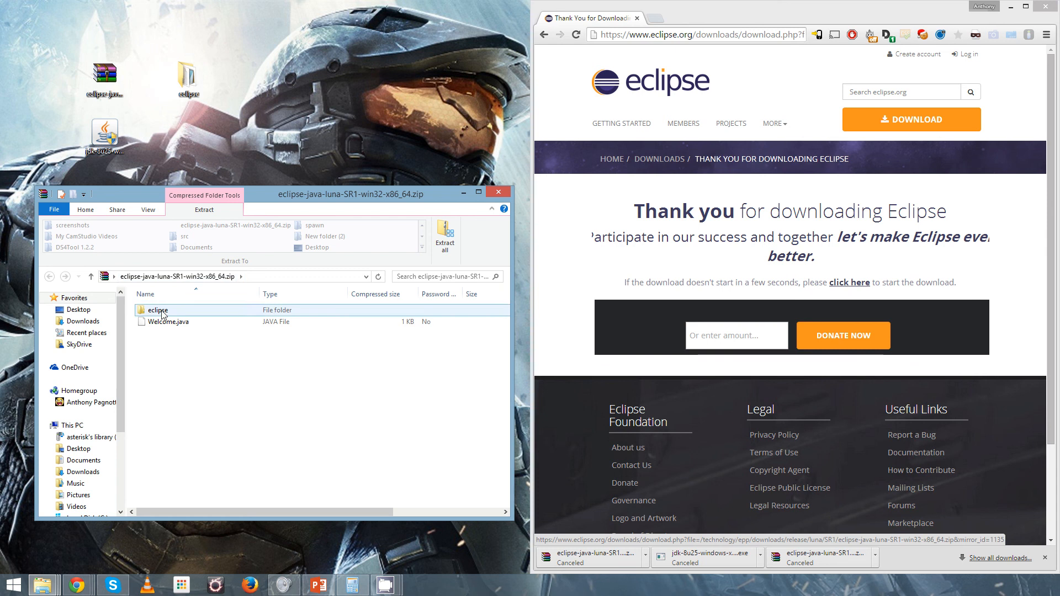
left_click_drag(162, 314, 193, 317)
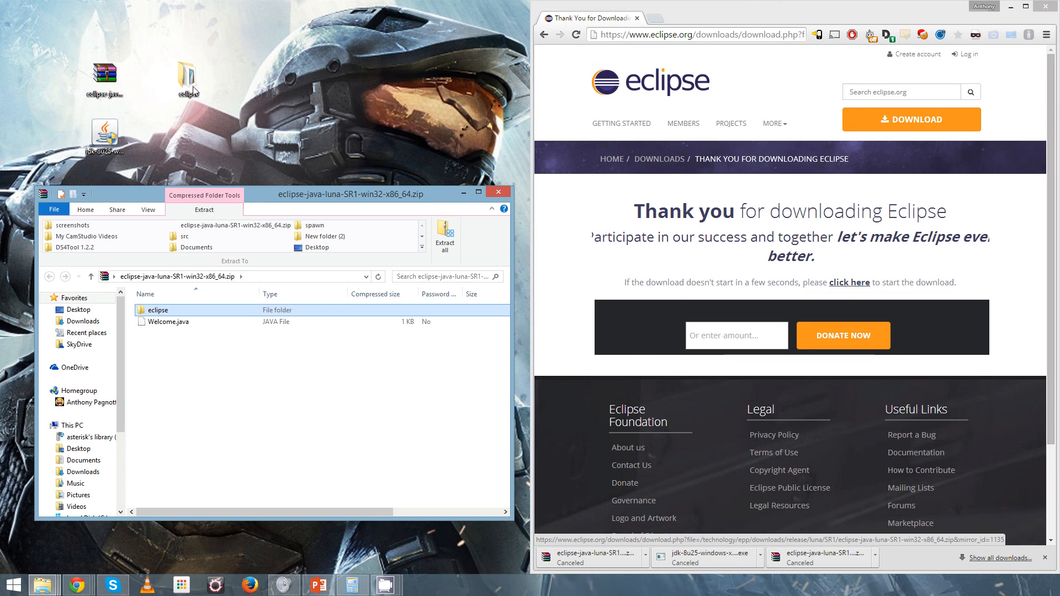
left_click(496, 193)
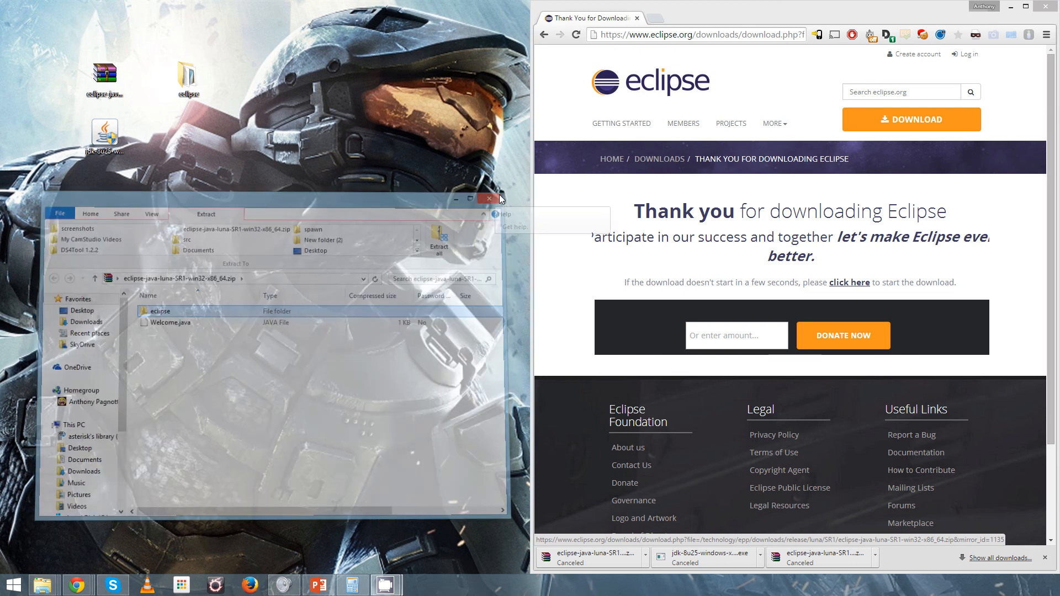
Launch eclipse.exe from the desktop's eclipse folder and accept the default workspace location
double_click(183, 81)
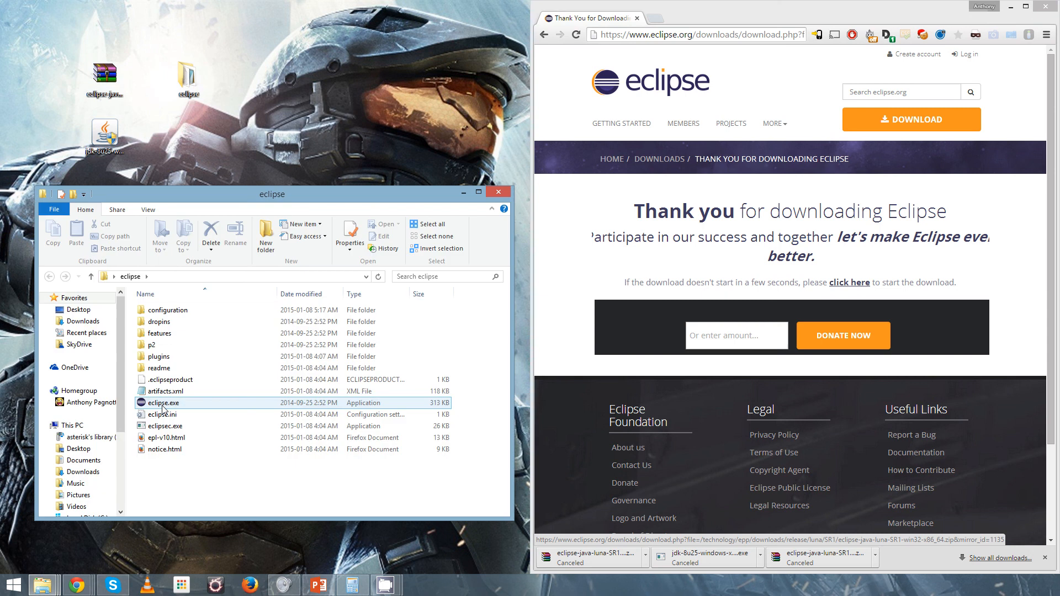
left_click(176, 405)
double_click(177, 405)
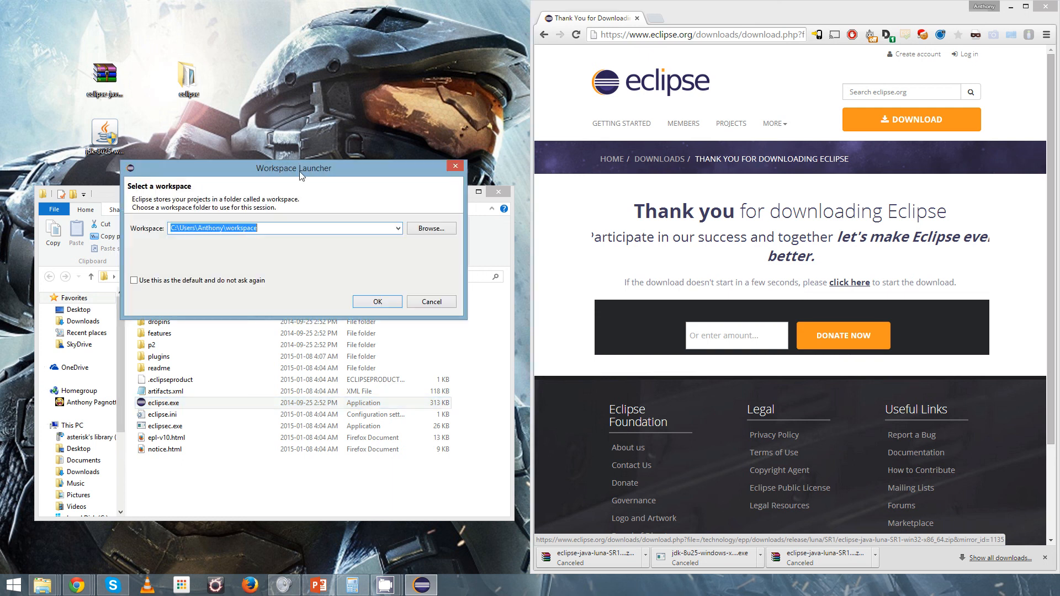
left_click_drag(301, 175, 316, 204)
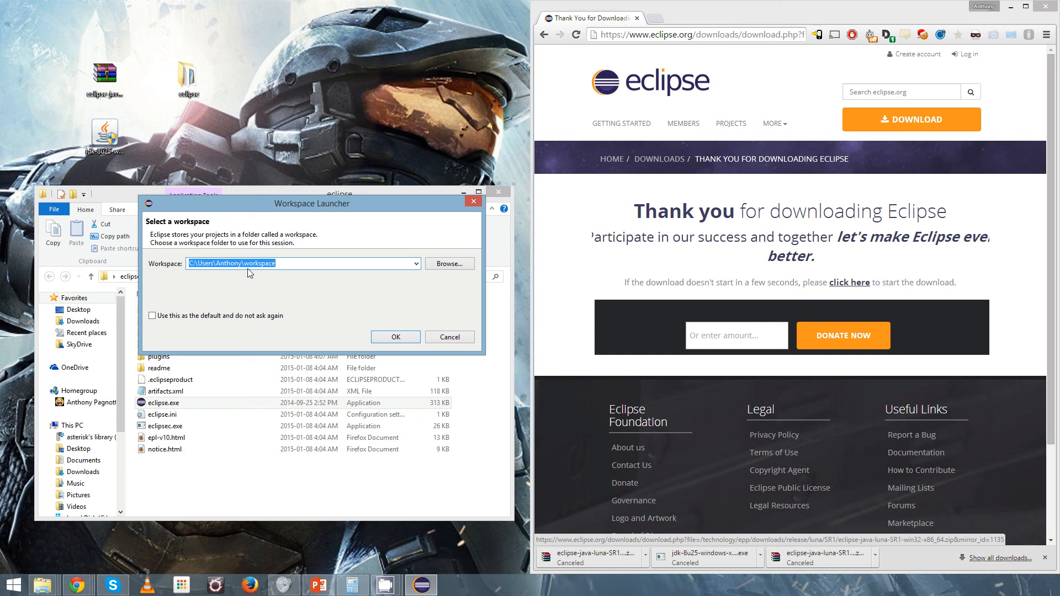
left_click(214, 263)
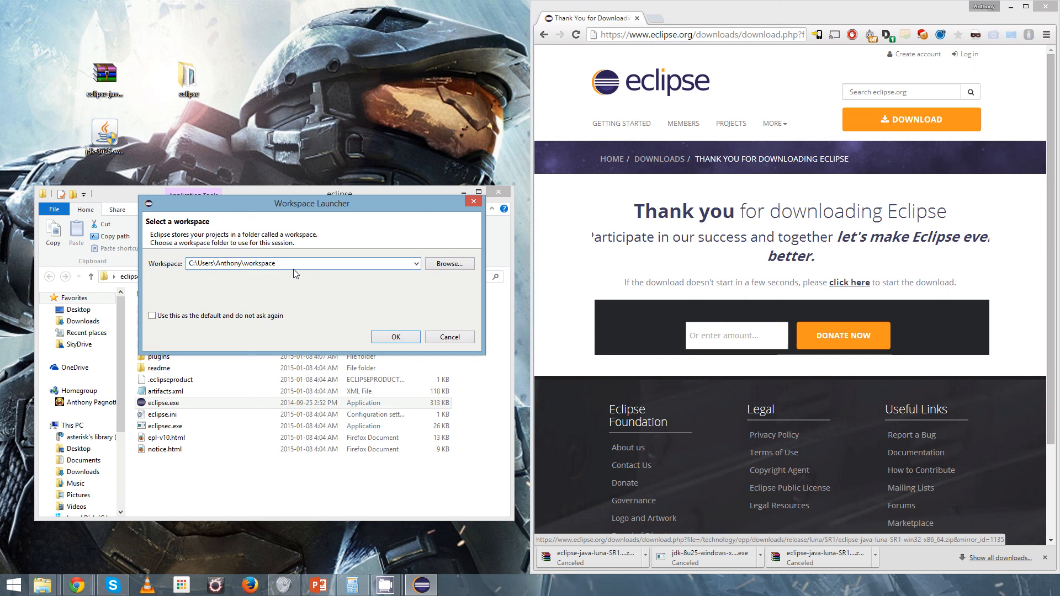
left_click(390, 342)
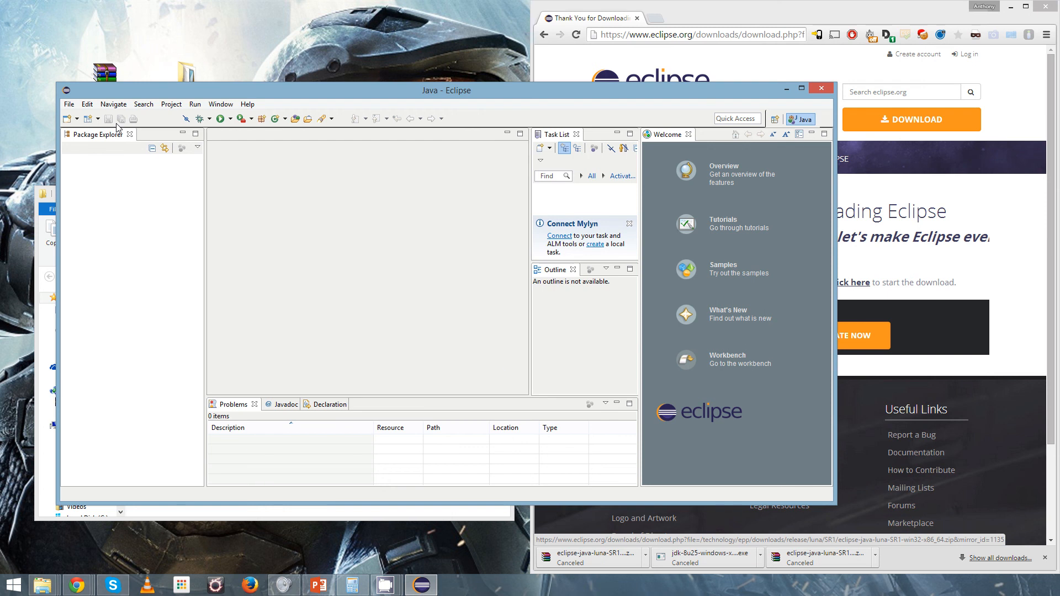
Create a new Java project named Welcome with the default location and settings
left_click(69, 104)
mouse_move(124, 117)
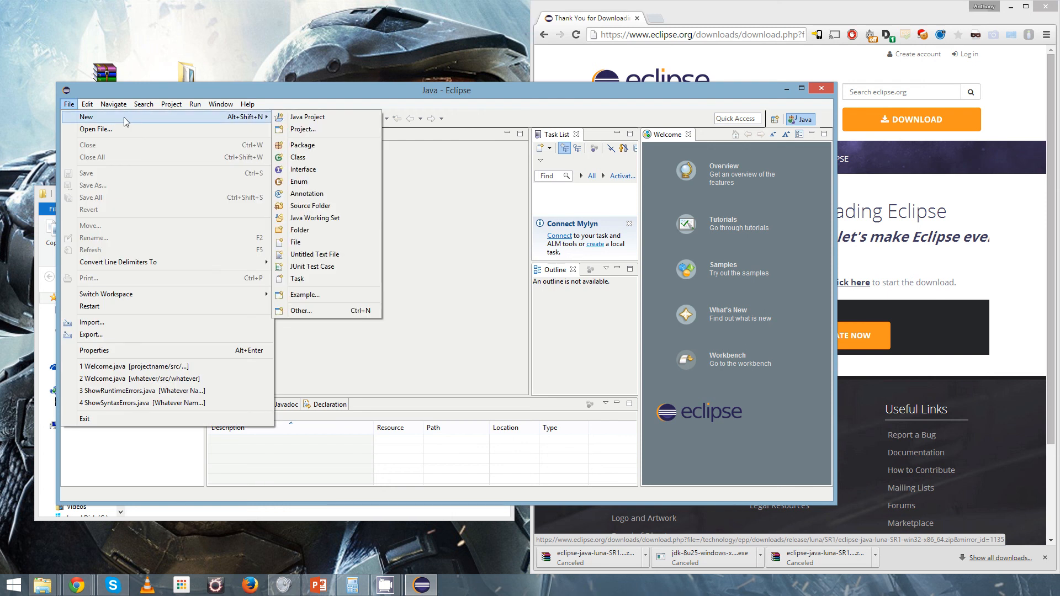
left_click(326, 117)
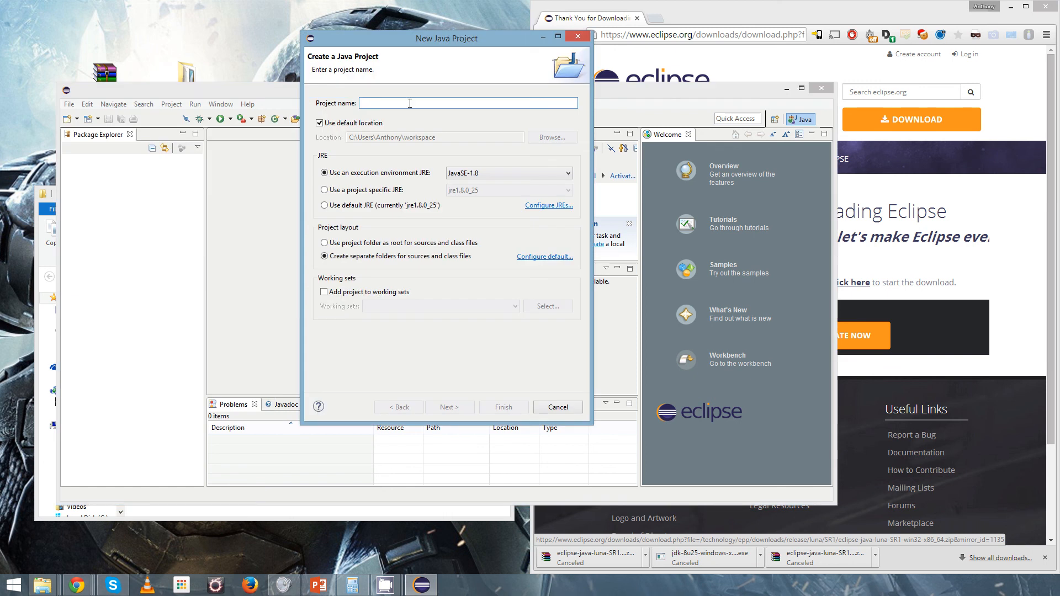
type("Welcome")
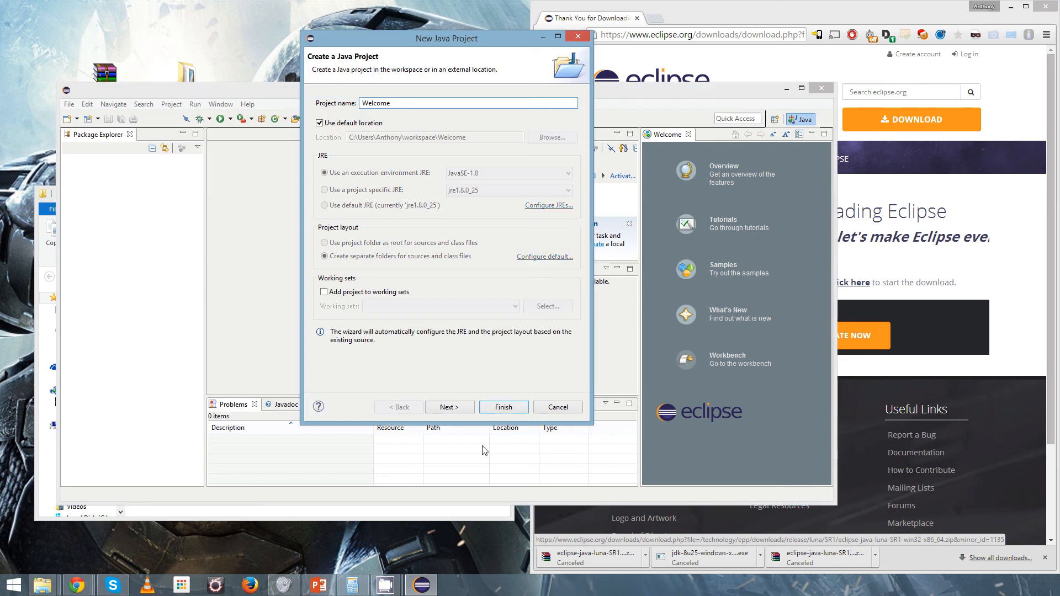
left_click(500, 408)
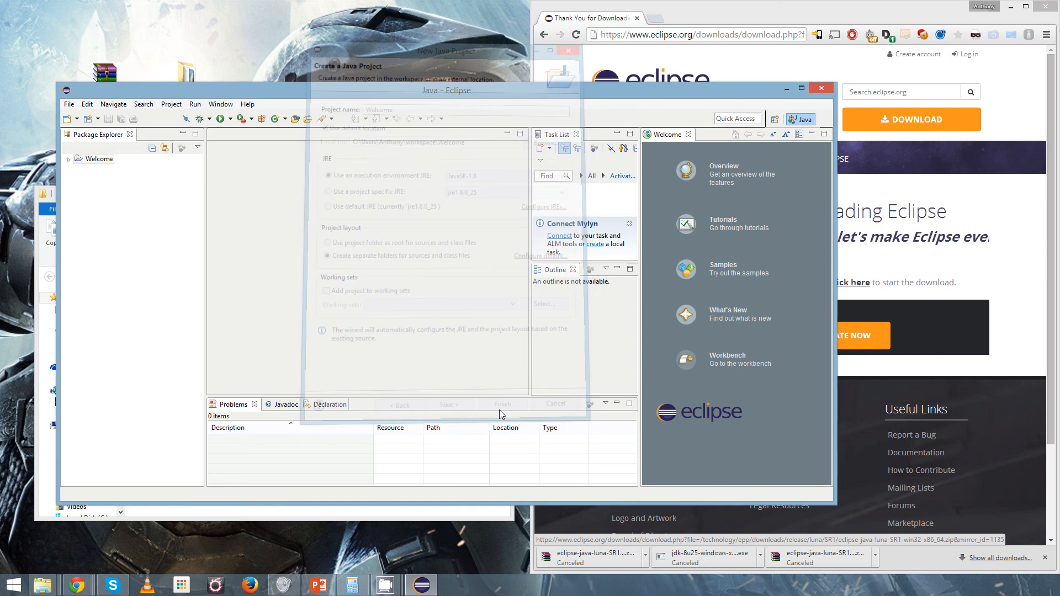
Expand the Welcome project and create a public class named Welcome in its src folder, using the default package
left_click(67, 160)
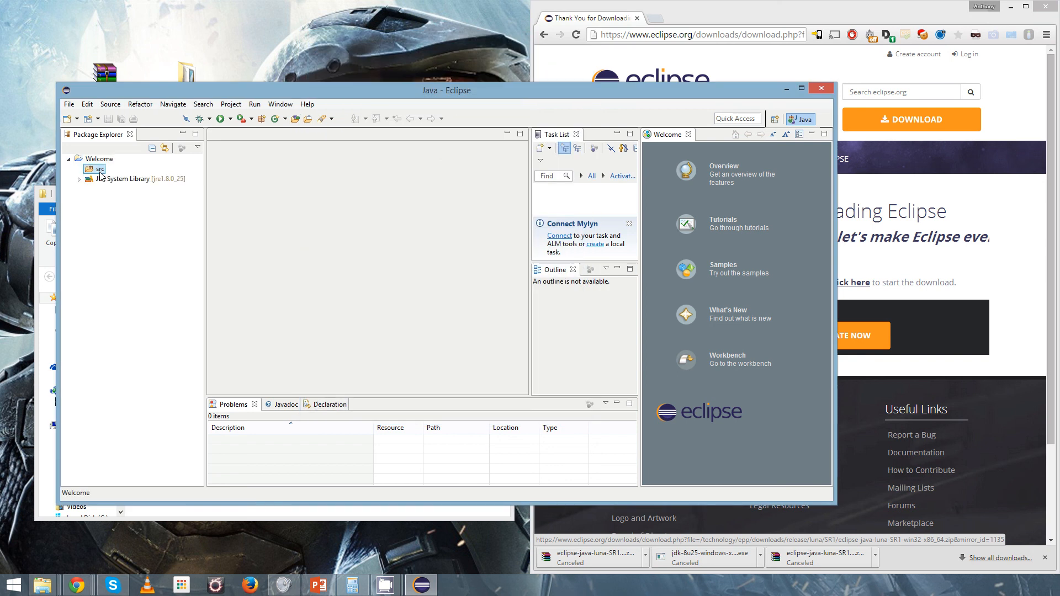
right_click(100, 171)
mouse_move(220, 177)
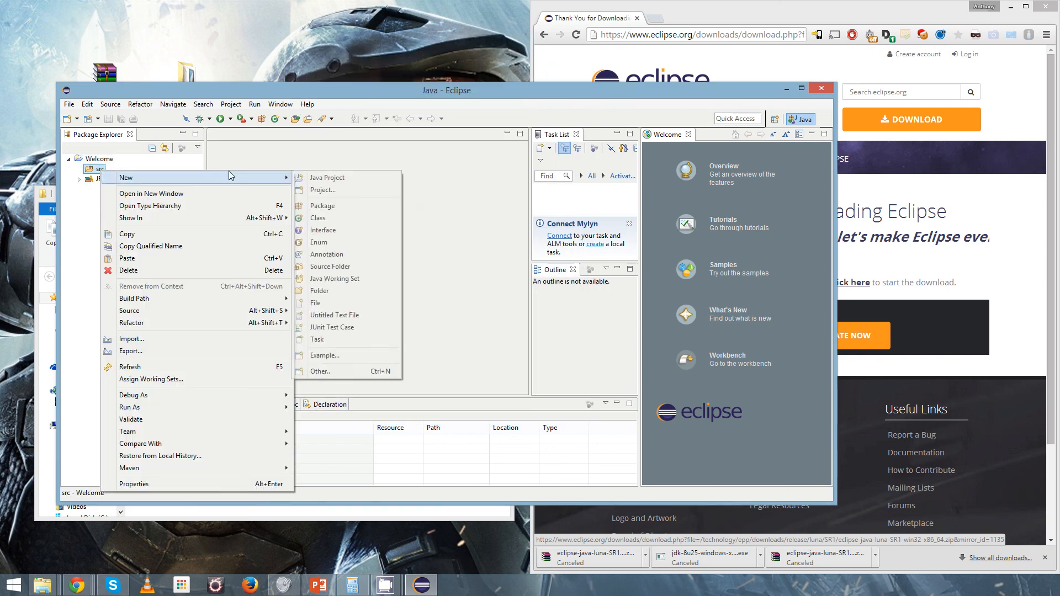
left_click(365, 218)
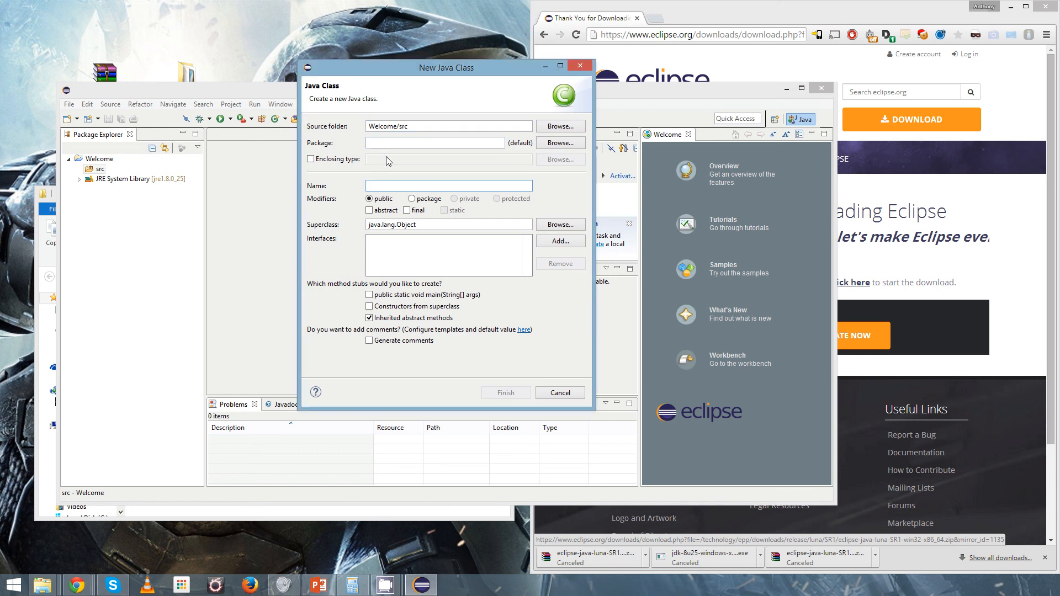
type("Welcome")
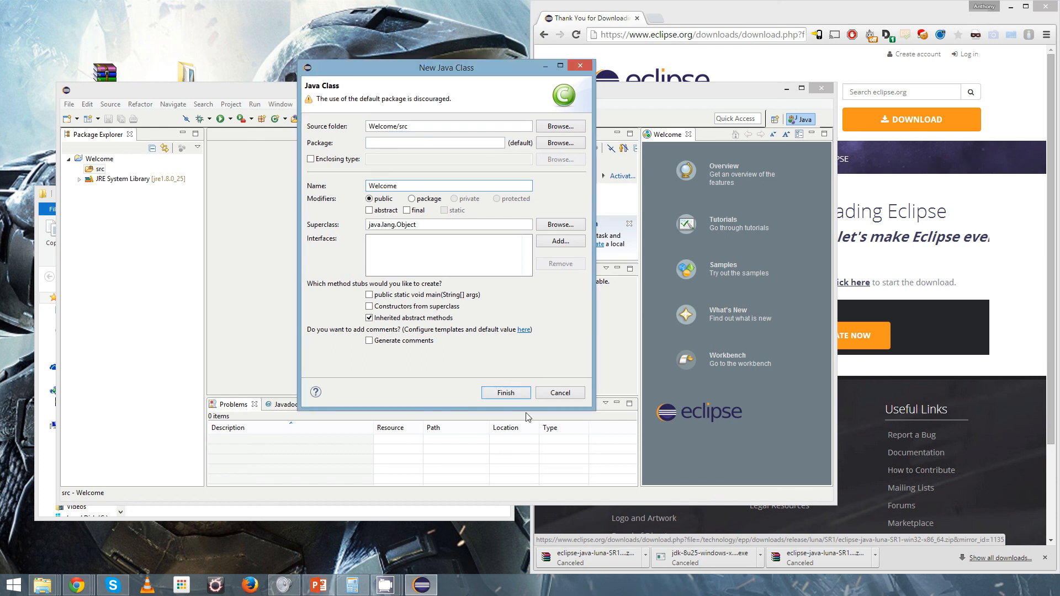
left_click(505, 393)
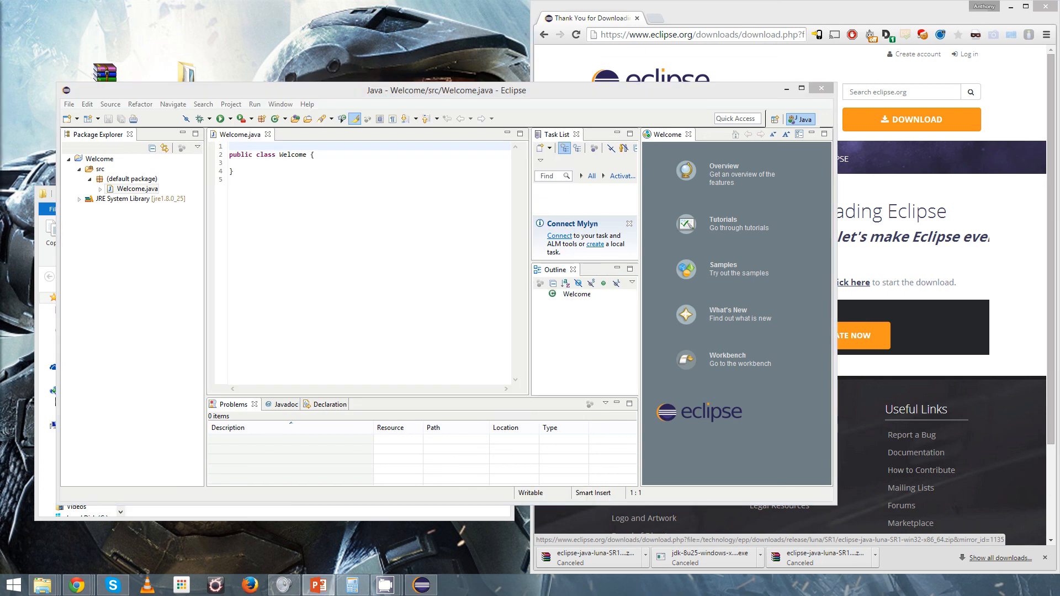
Replace all code in Welcome.java with a commented Welcome class whose main method prints "Welcome to Java!"
key("ctrl+a")
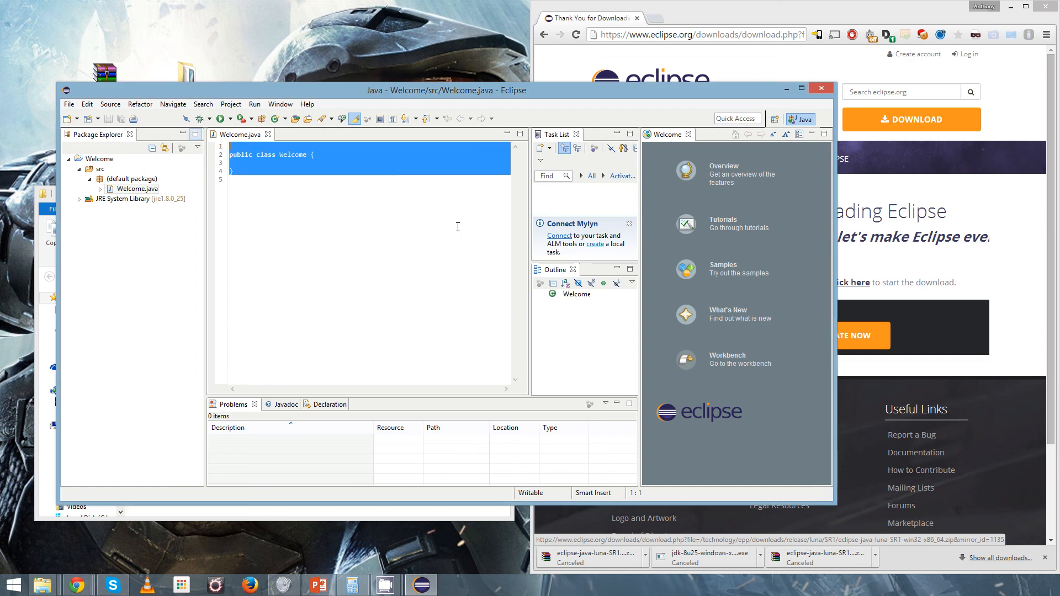
type("// This program prints Welcome to Java! public class Welcome {    public static void main(String[] args) {      System.out.println(\"Welcome to Java!\");    }  }")
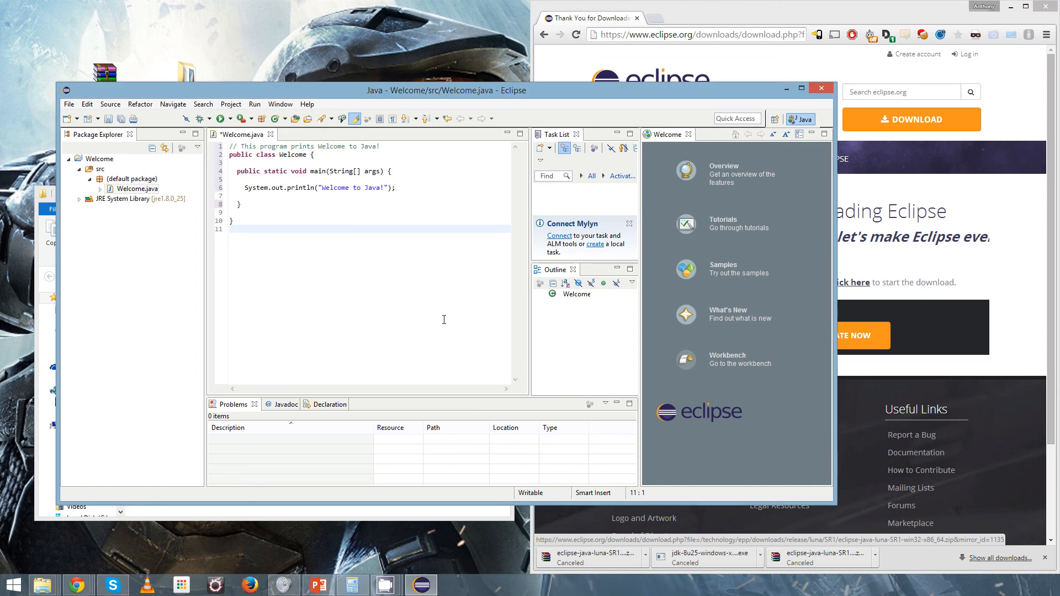
Run Welcome.java as a Java application, saving the file at launch, and check the printed line in the console
left_click(230, 118)
mouse_move(309, 148)
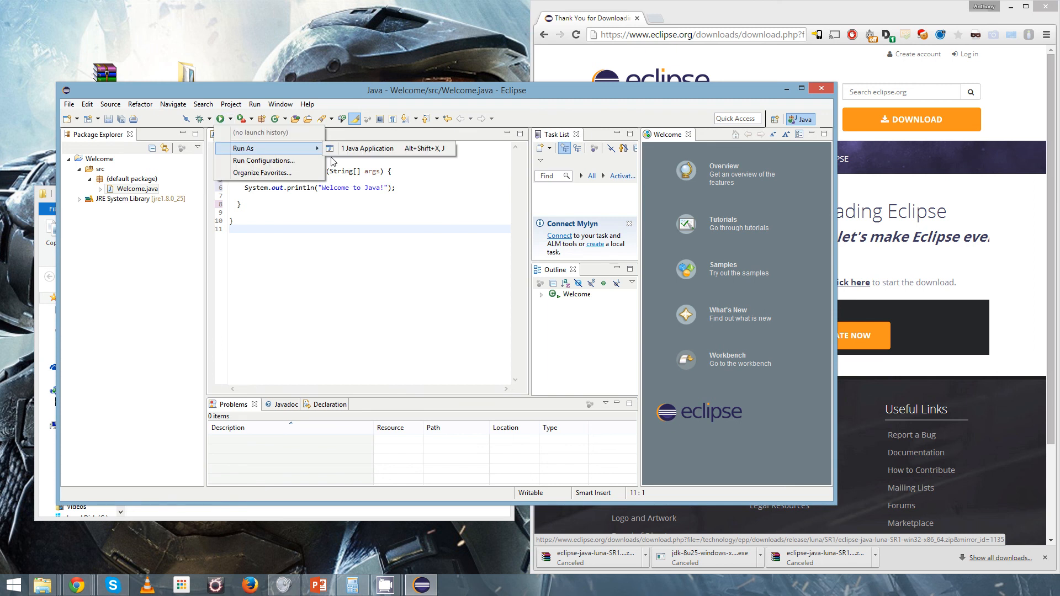
left_click(369, 149)
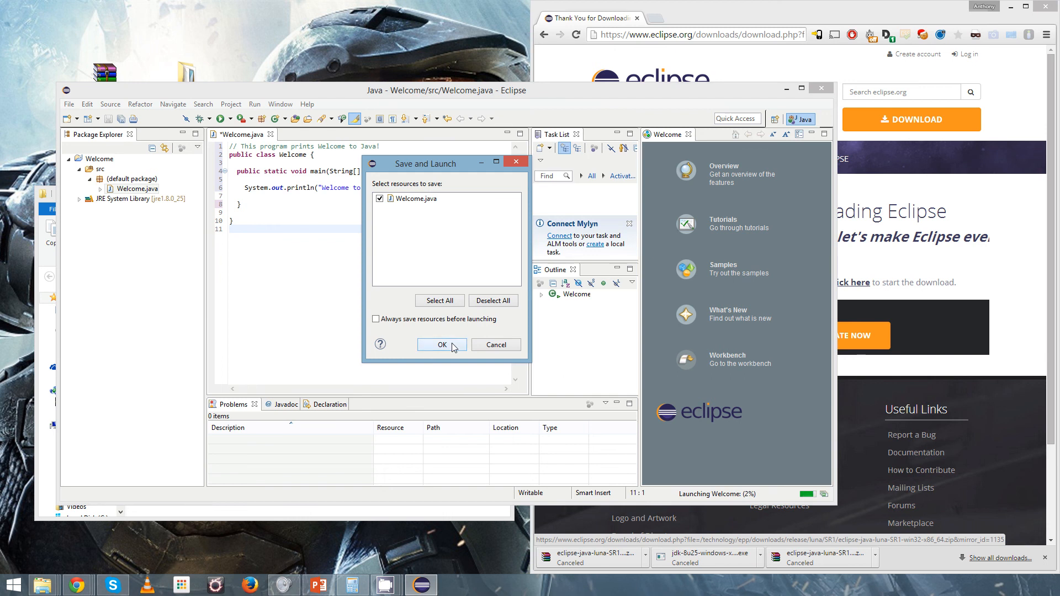
left_click(442, 345)
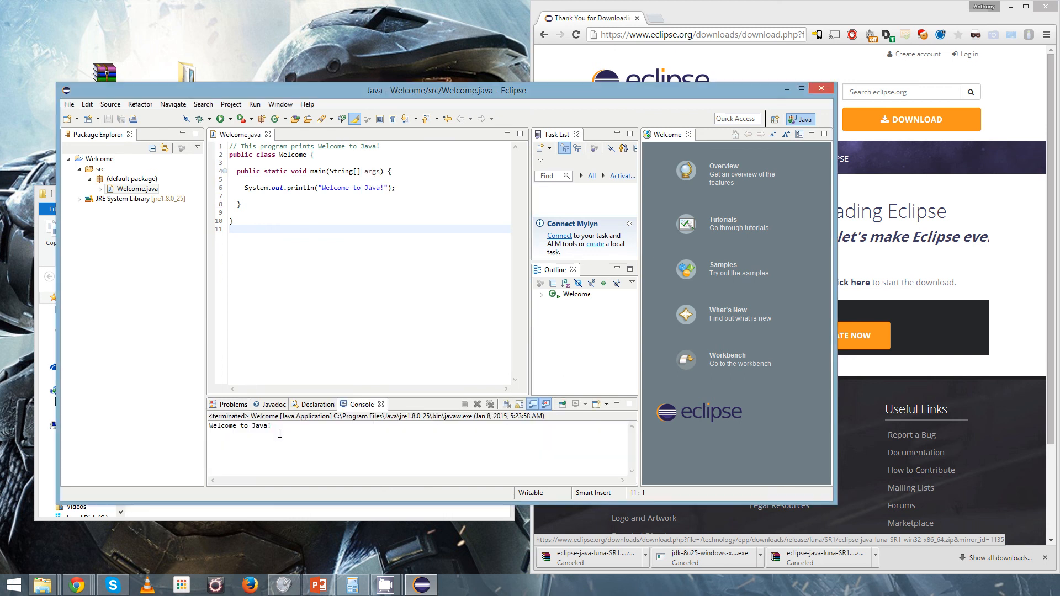
left_click_drag(274, 426, 241, 427)
left_click(248, 442)
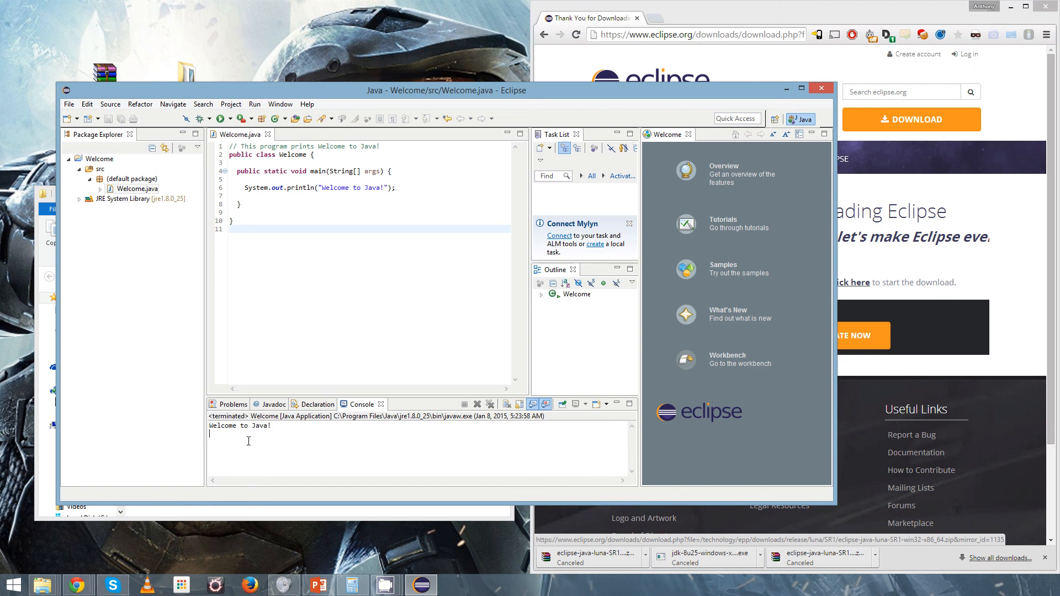